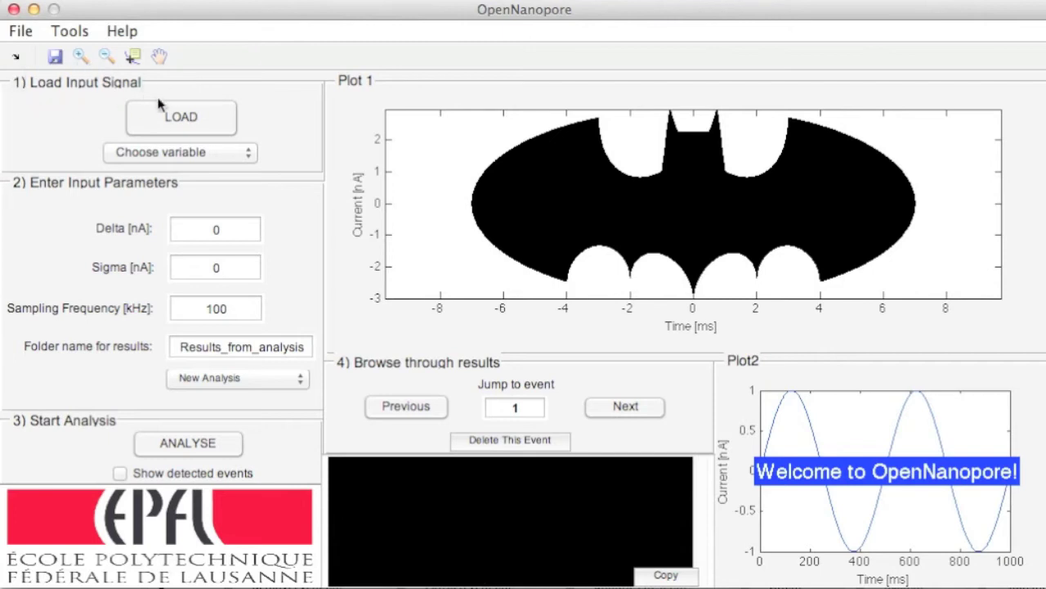
Load demo signal.mat so its trace plots with 2174003 samples and mean 5.9e-03 nA.
left_click(162, 123)
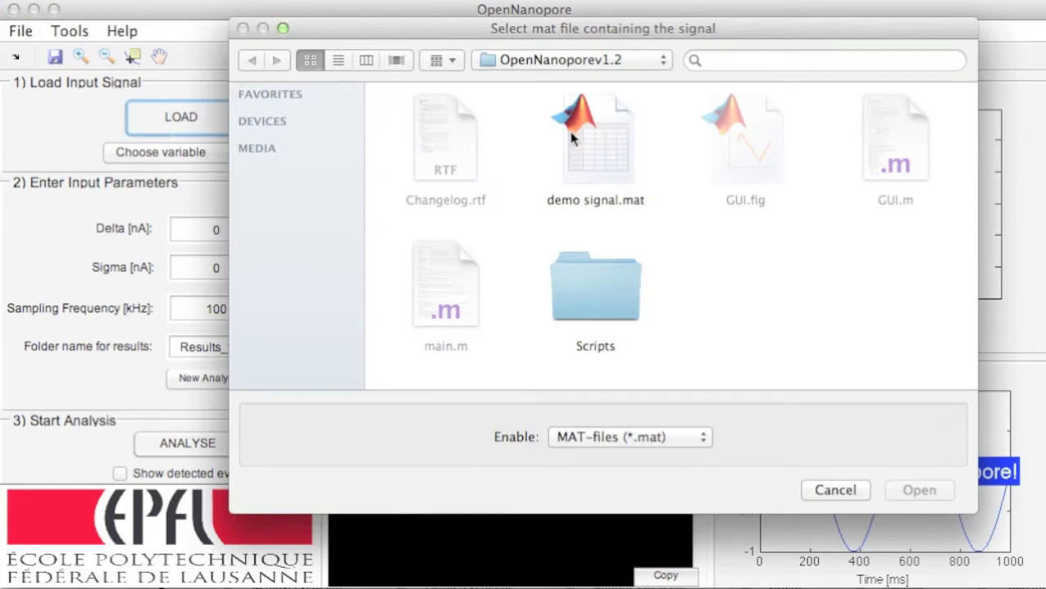
left_click(594, 147)
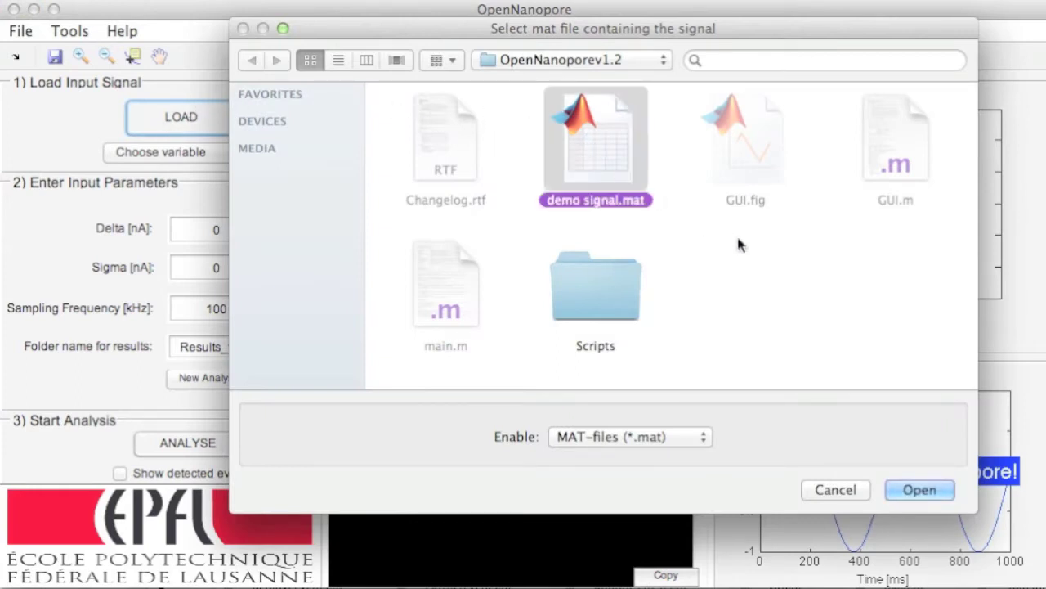
left_click(930, 492)
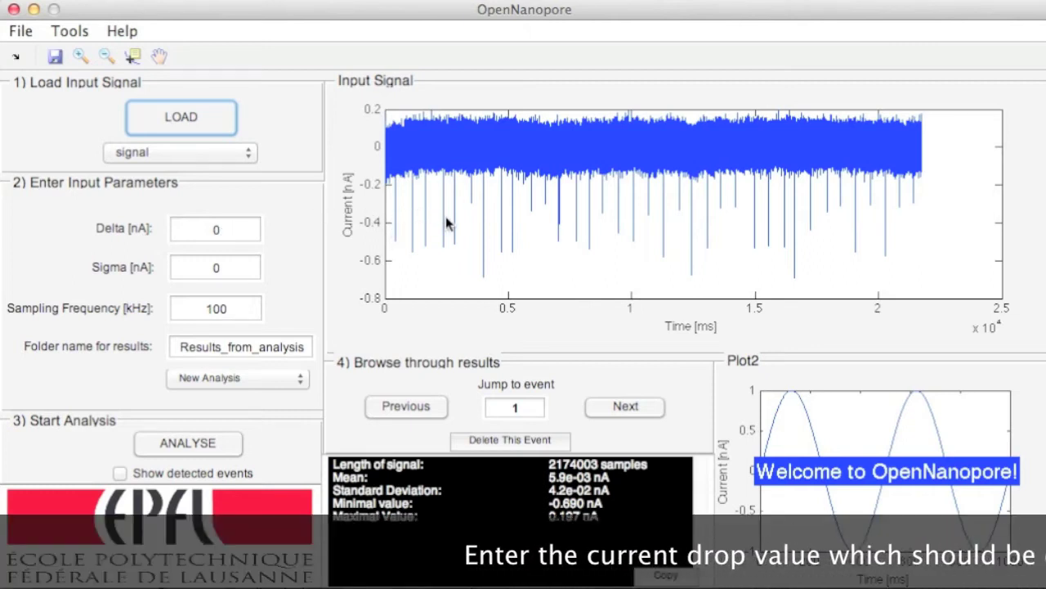
Enter Delta 0.2 nA, then zoom twice into a stretch of the baseline to inspect noise.
left_click(246, 232)
type(".2")
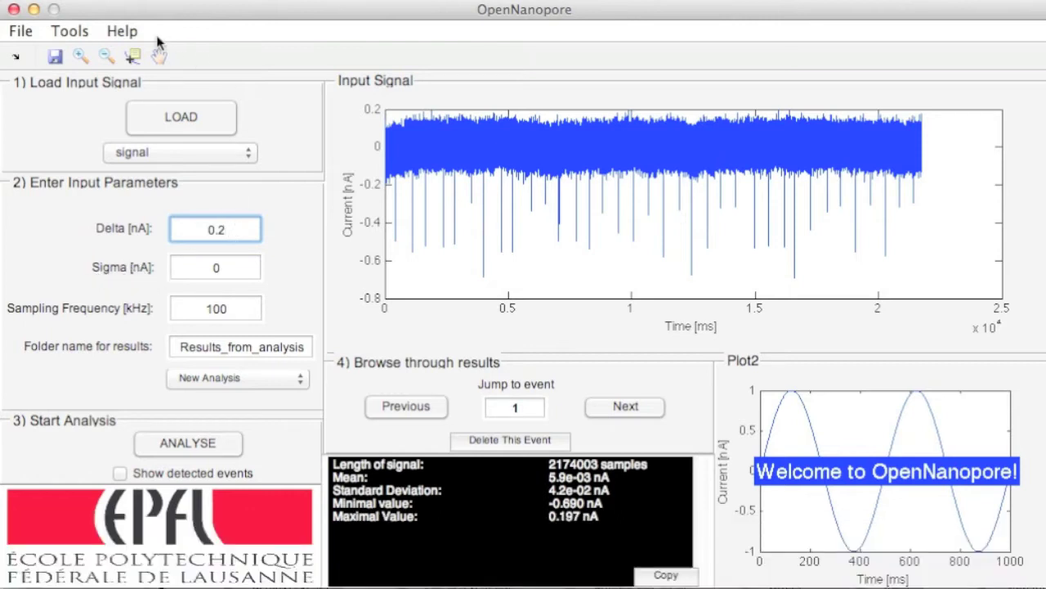
left_click(82, 55)
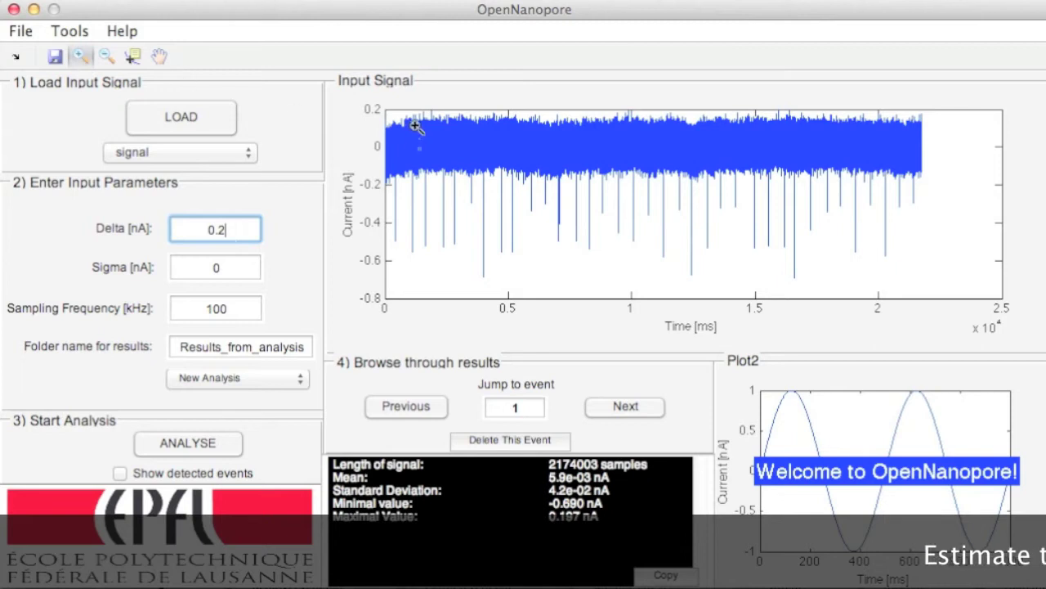
left_click_drag(484, 146, 536, 204)
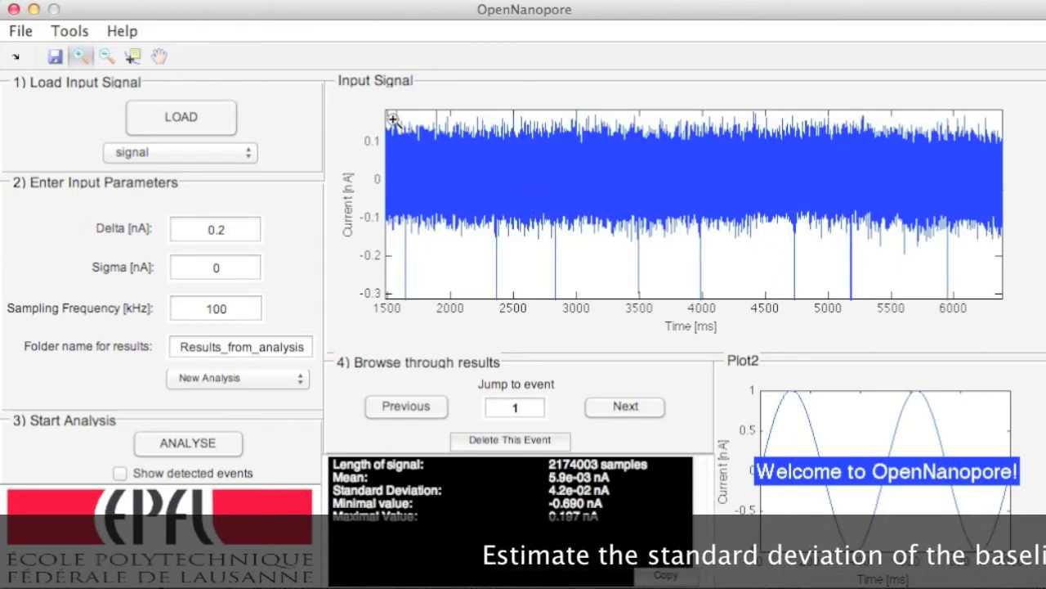
left_click_drag(457, 194, 509, 139)
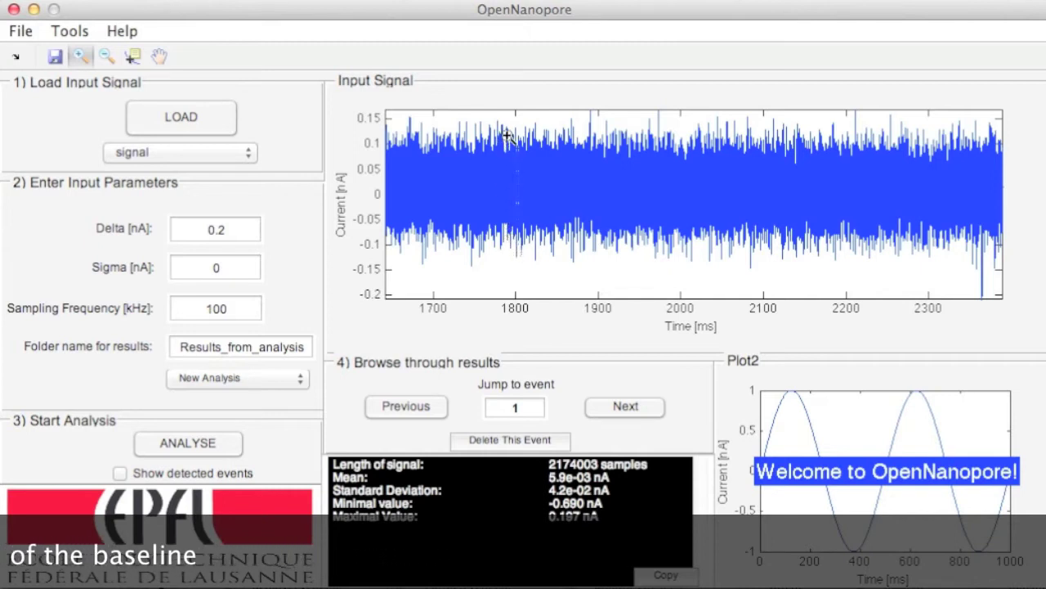
Set Sigma to 0.04 nA and switch the Zoom In tool off.
left_click(244, 268)
type(".")
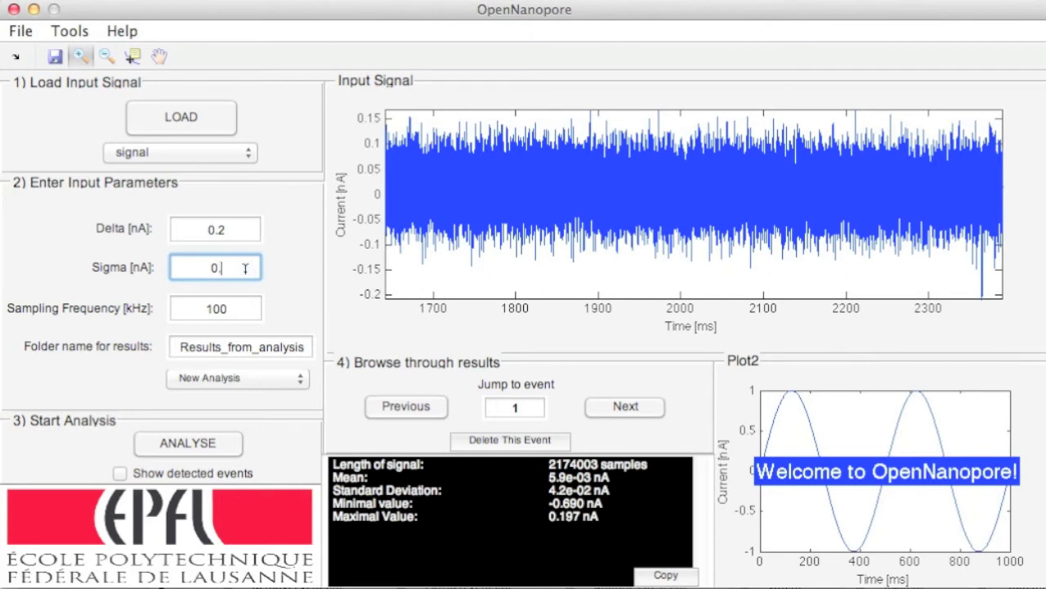
type("04")
left_click(80, 55)
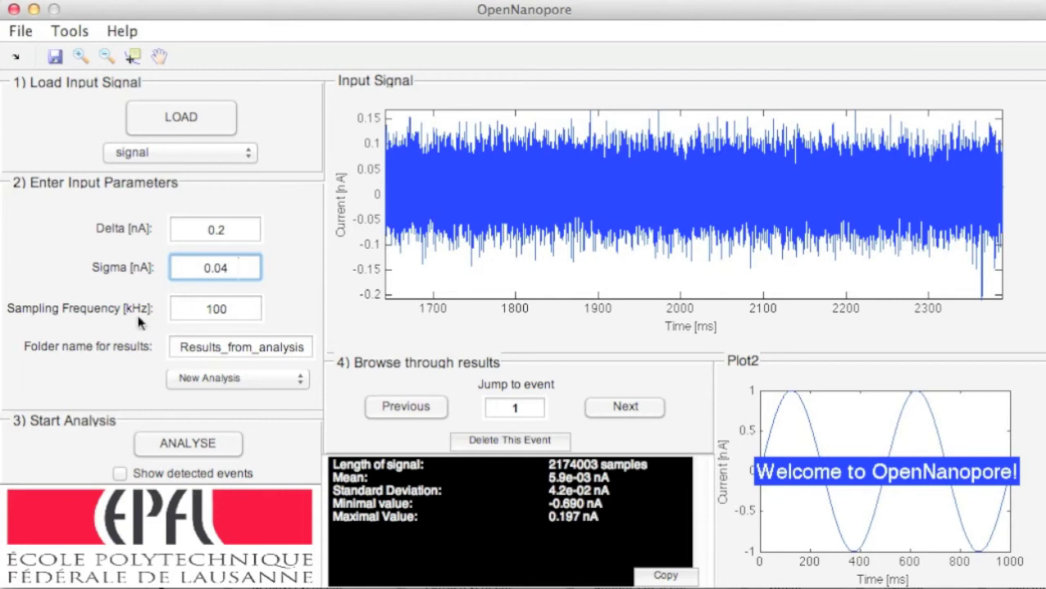
Replace the results folder name with Demo.
left_click(175, 349)
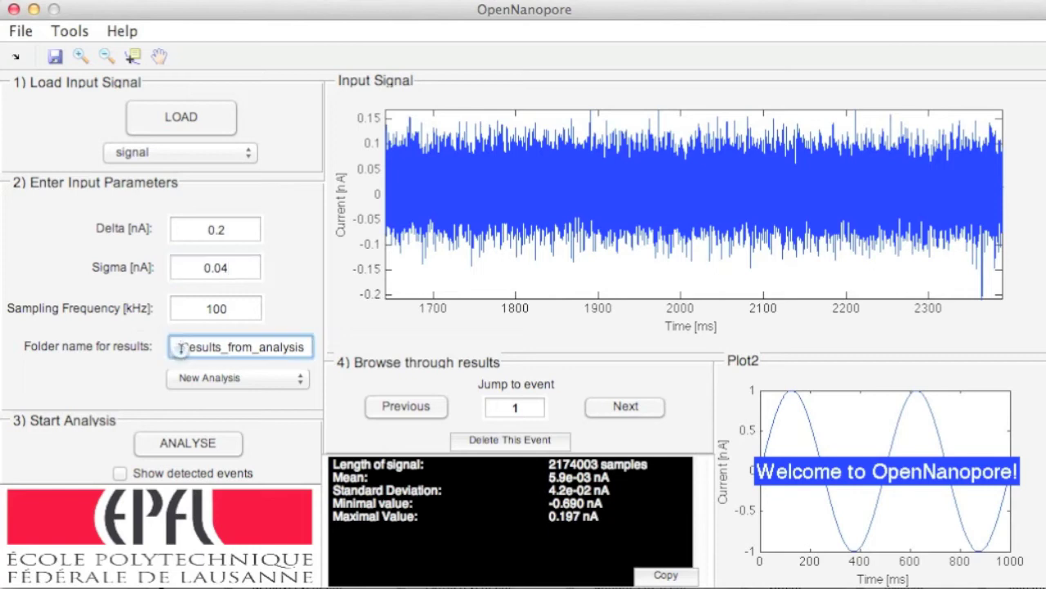
double_click(314, 350)
type("De")
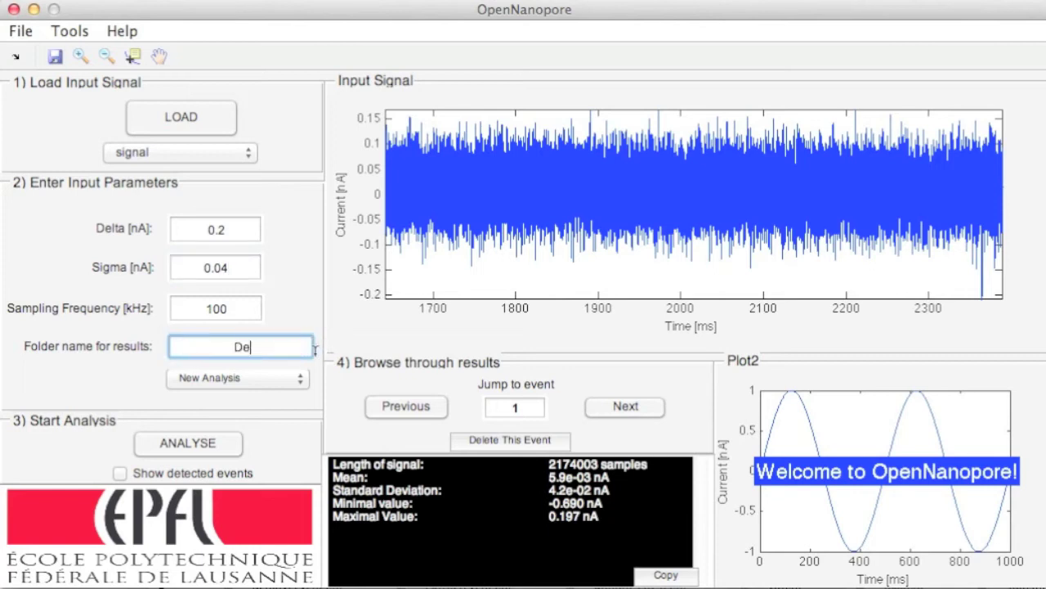
type("mo")
Run the analysis to detect 36 events, toggle their markers off and on, and advance to event 2.
left_click(172, 444)
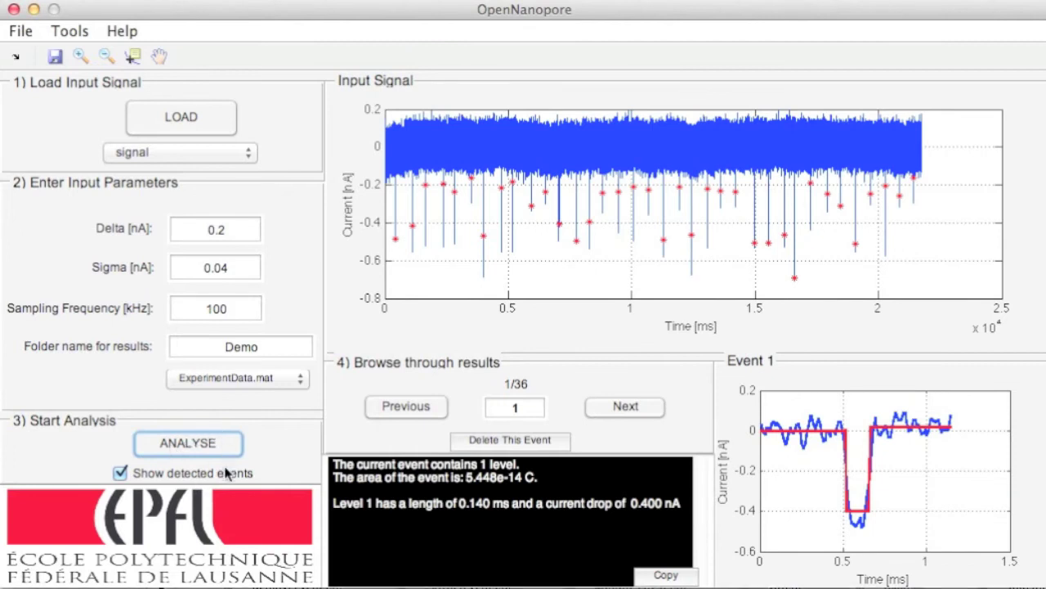
left_click(166, 479)
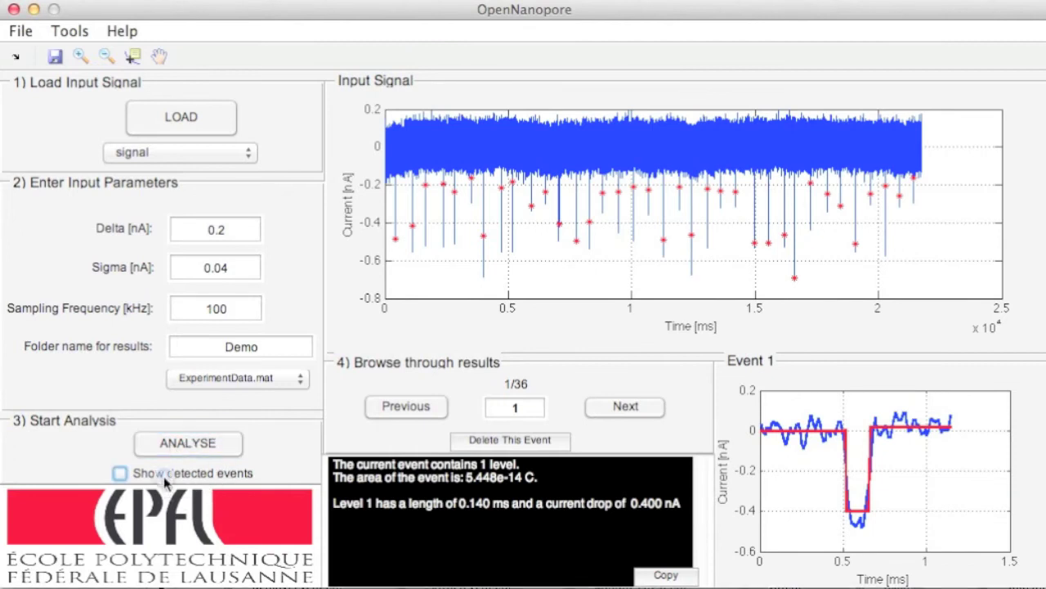
left_click(164, 479)
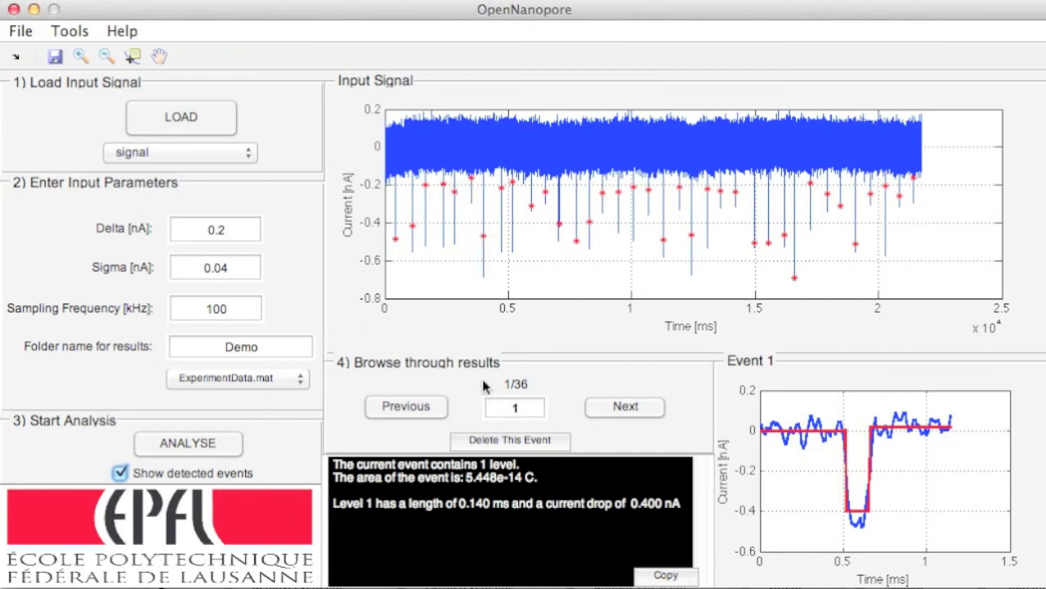
left_click(609, 407)
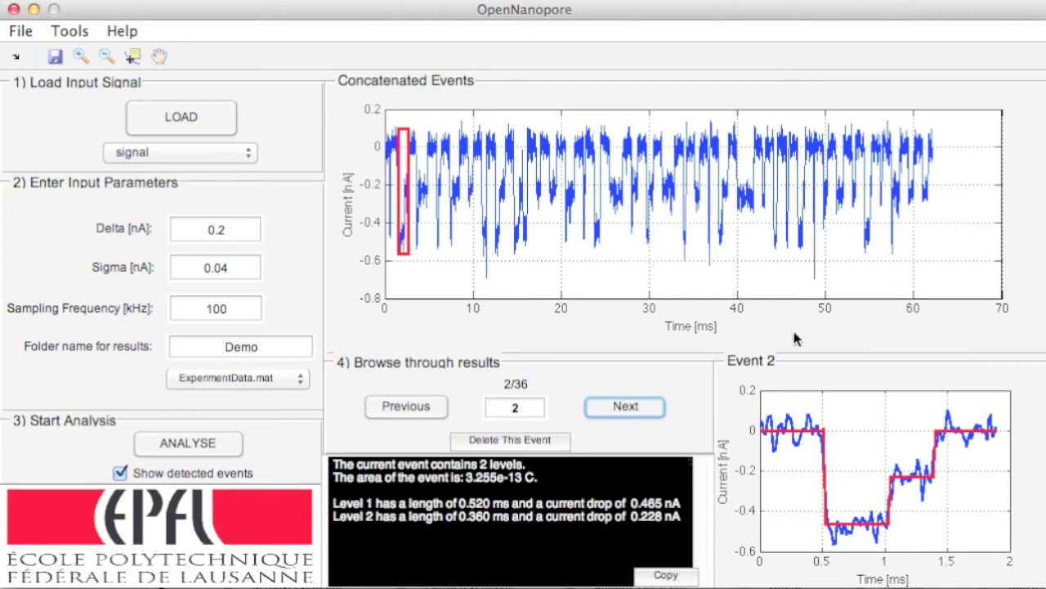
Advance to event 3, then jump directly to event 30 by its number.
left_click(614, 416)
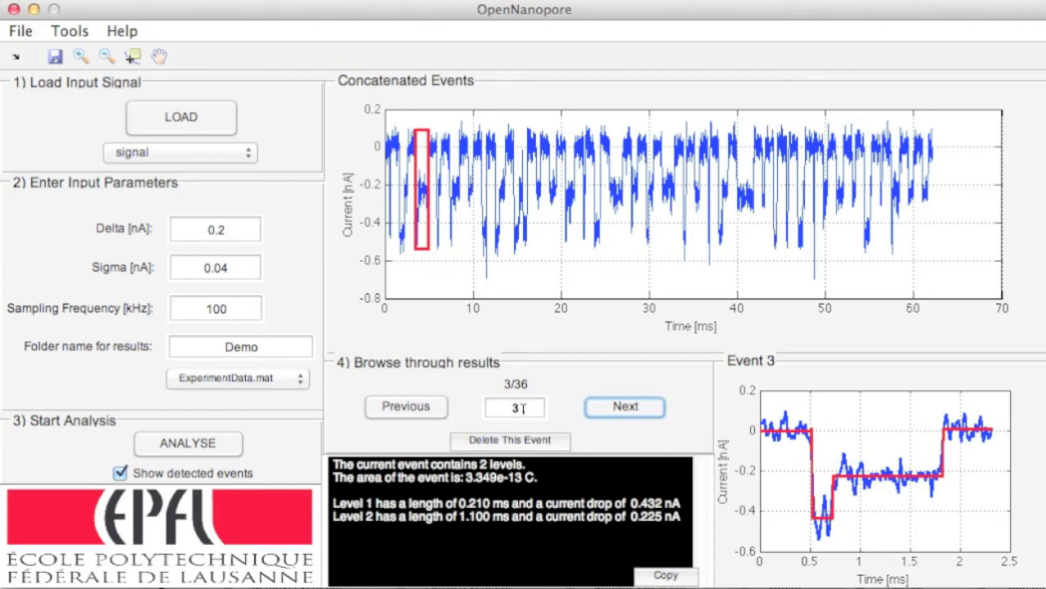
left_click(523, 407)
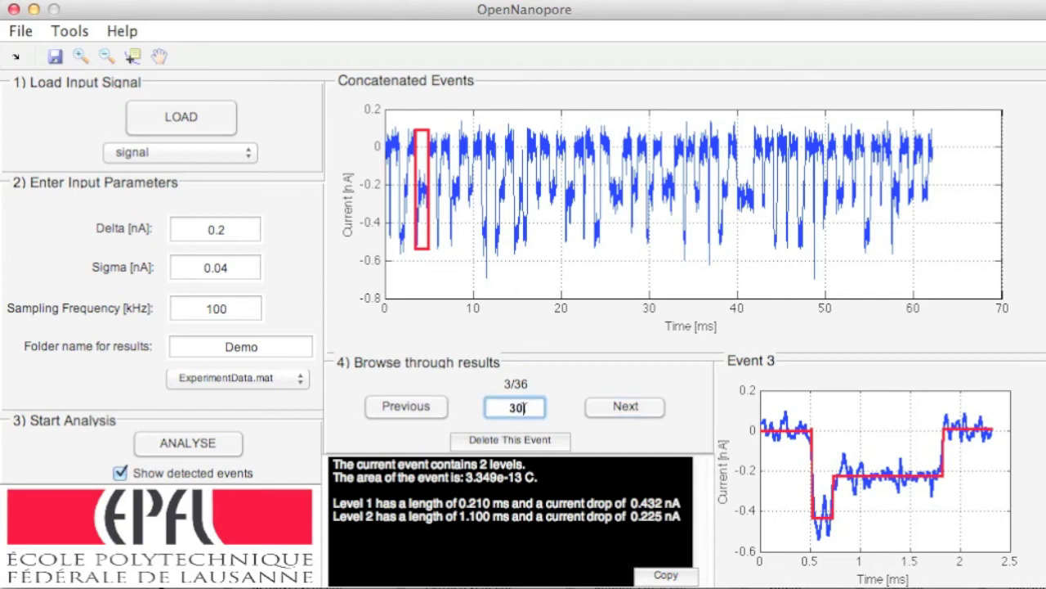
key("Return")
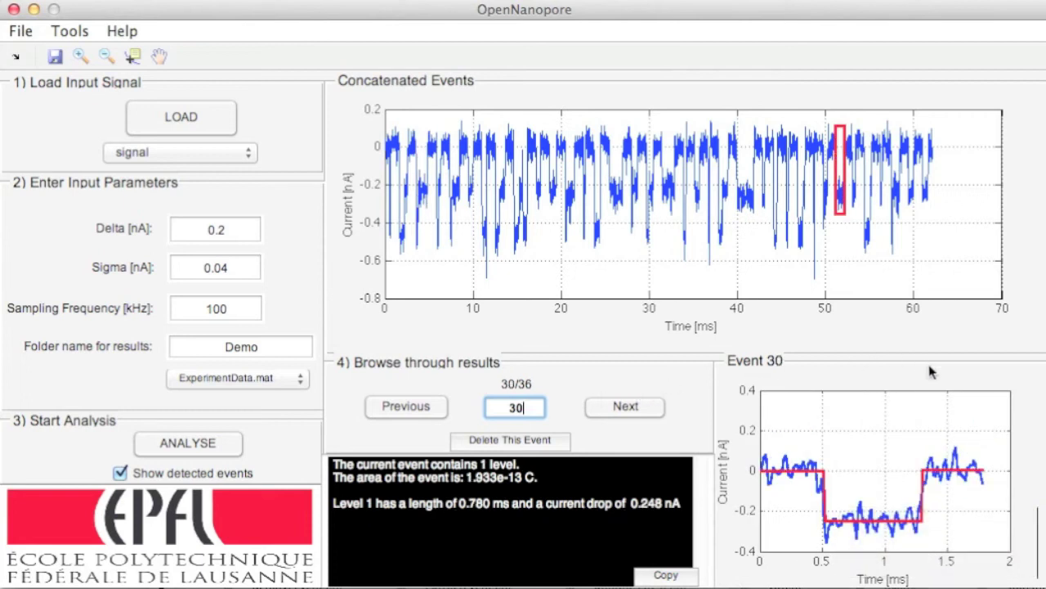
left_click(794, 317)
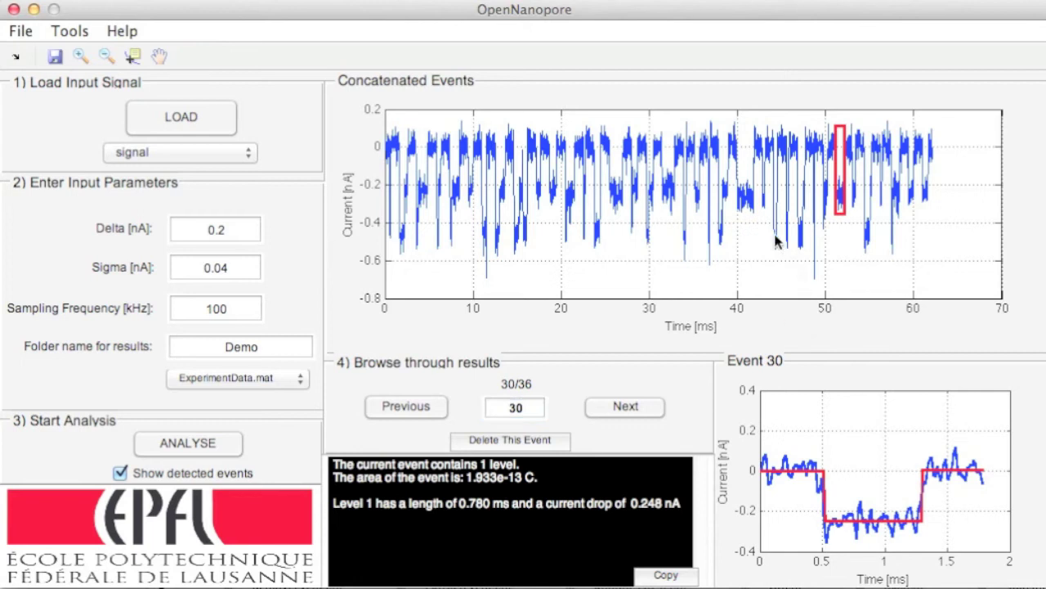
Step through neighbouring events with arrow keys, then pick events near 40 ms and 27 ms.
key("Left")
key("Left")
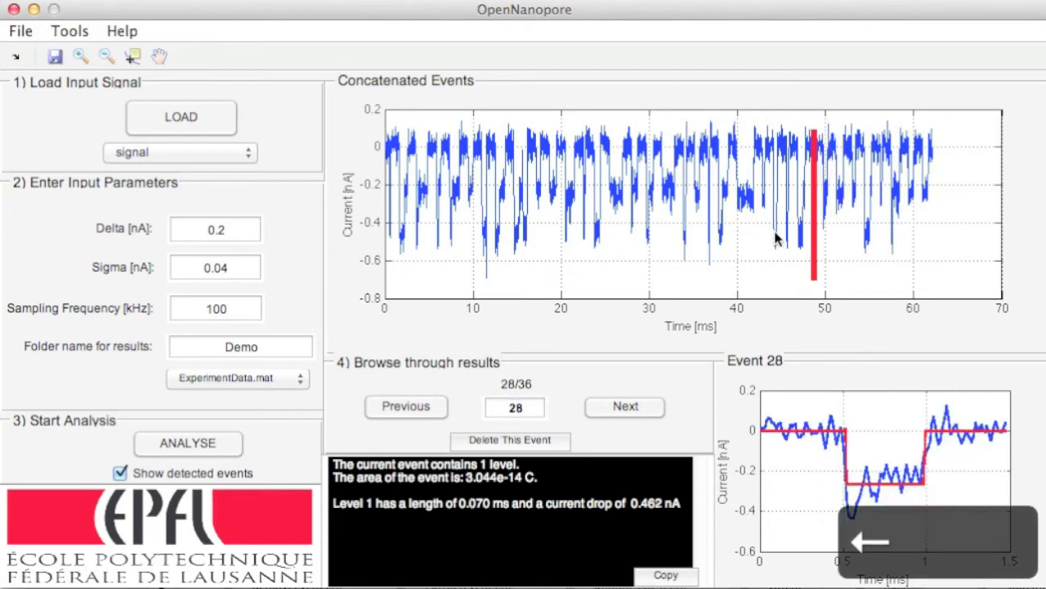
key("Right")
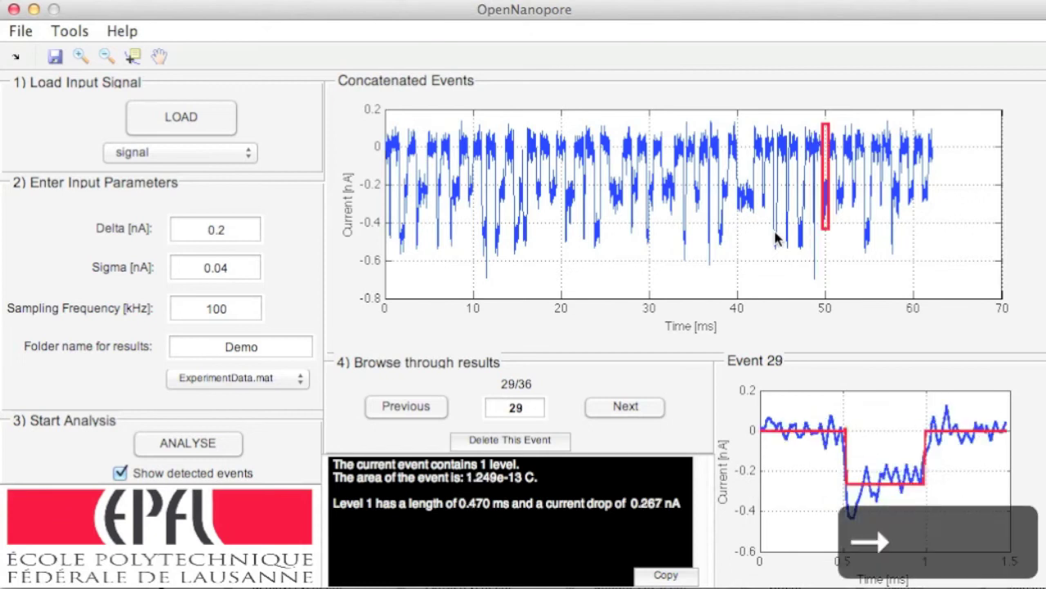
key("Right")
key("Right")
key("Right")
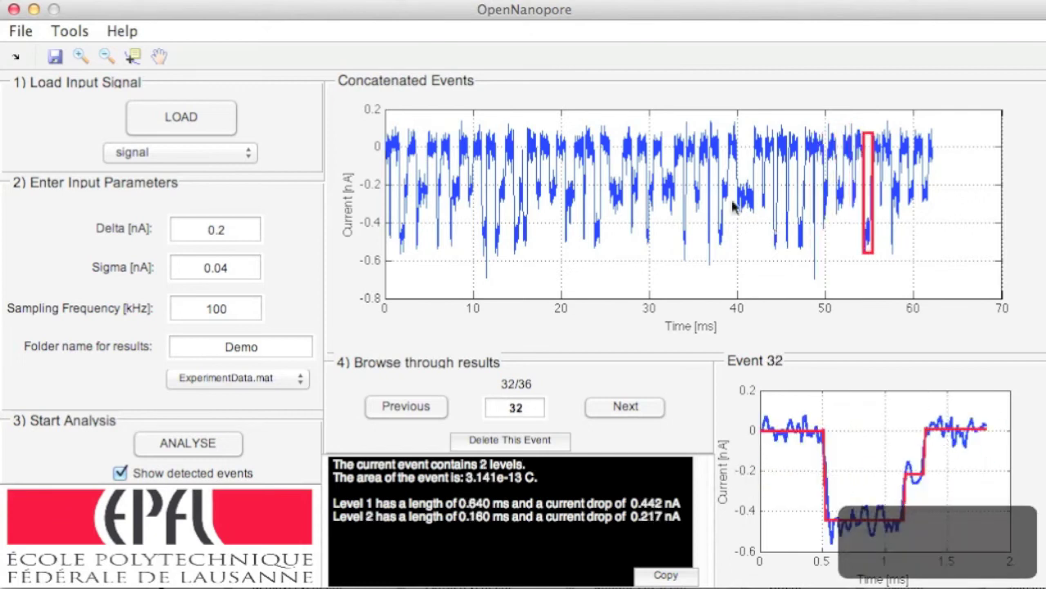
left_click(749, 205)
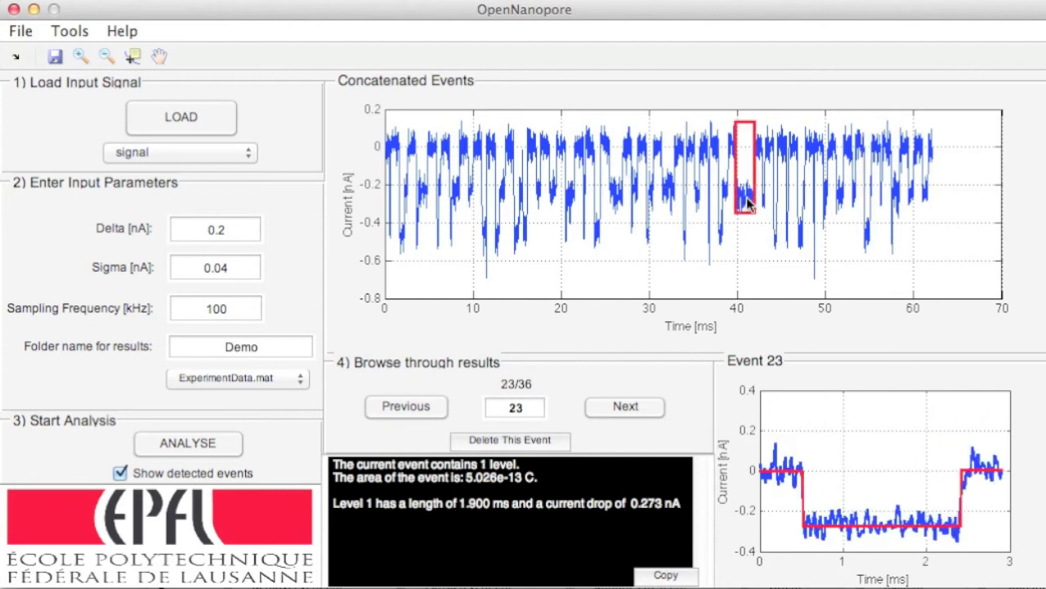
left_click(616, 202)
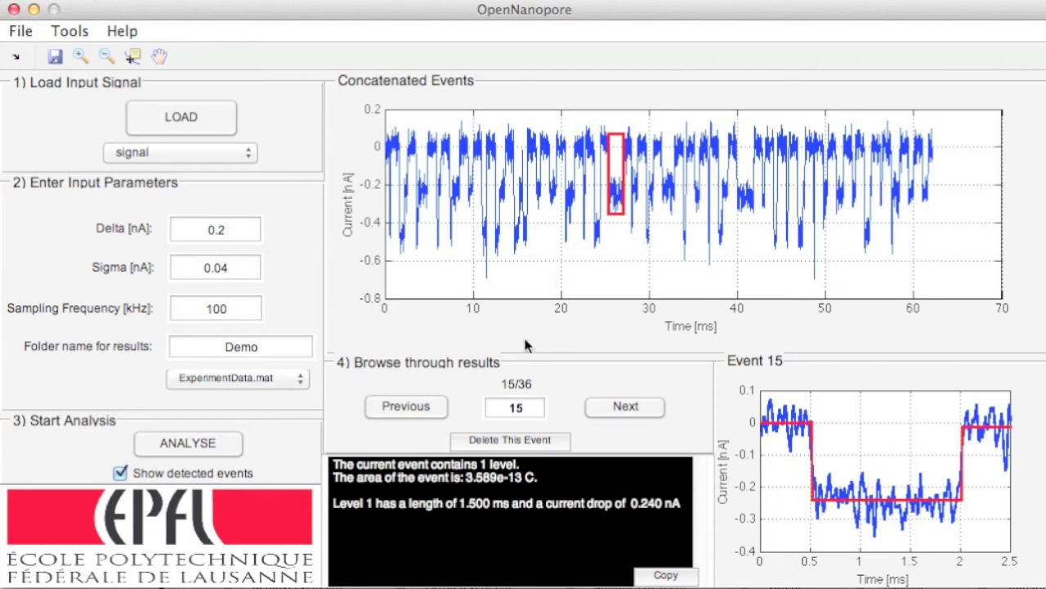
Delete event 15, then select the event near 16 ms and delete it, leaving 34 events.
left_click(540, 445)
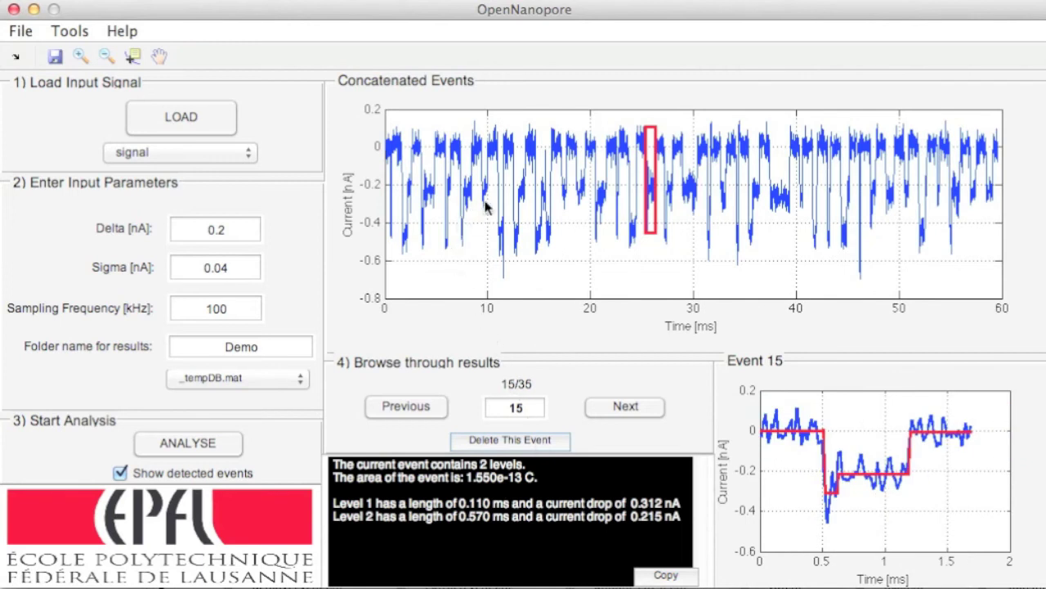
left_click(545, 226)
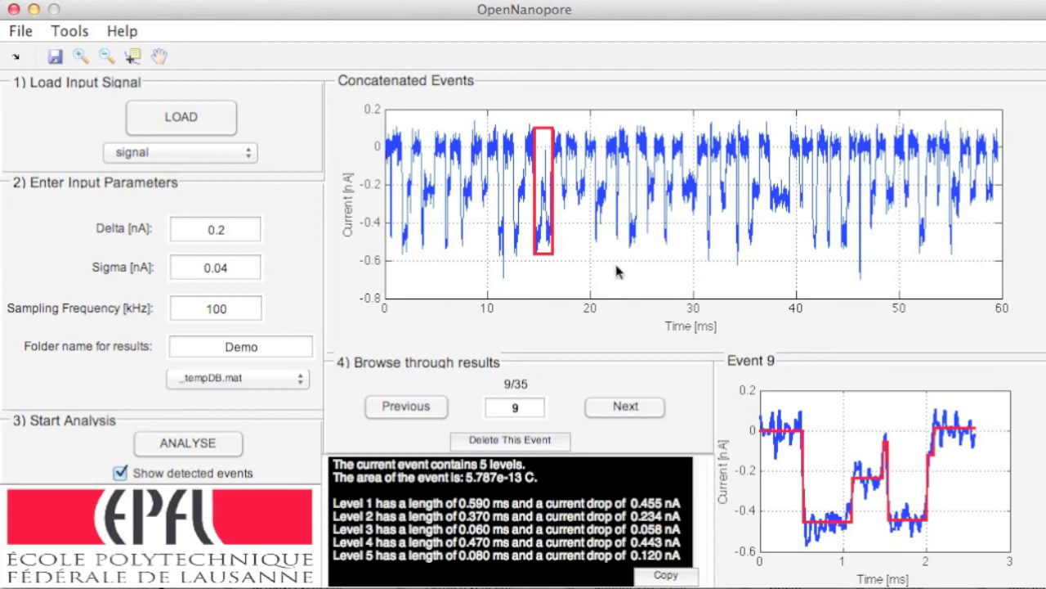
key("BackSpace")
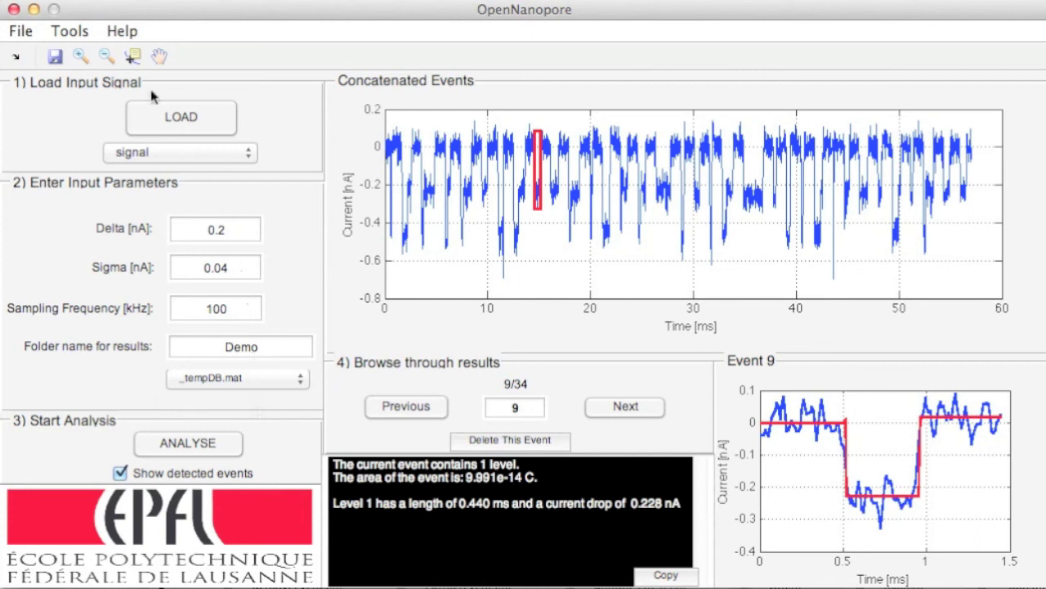
Save the event database from Tools as NewDemoSignal, now the selected 34-event database.
left_click(70, 31)
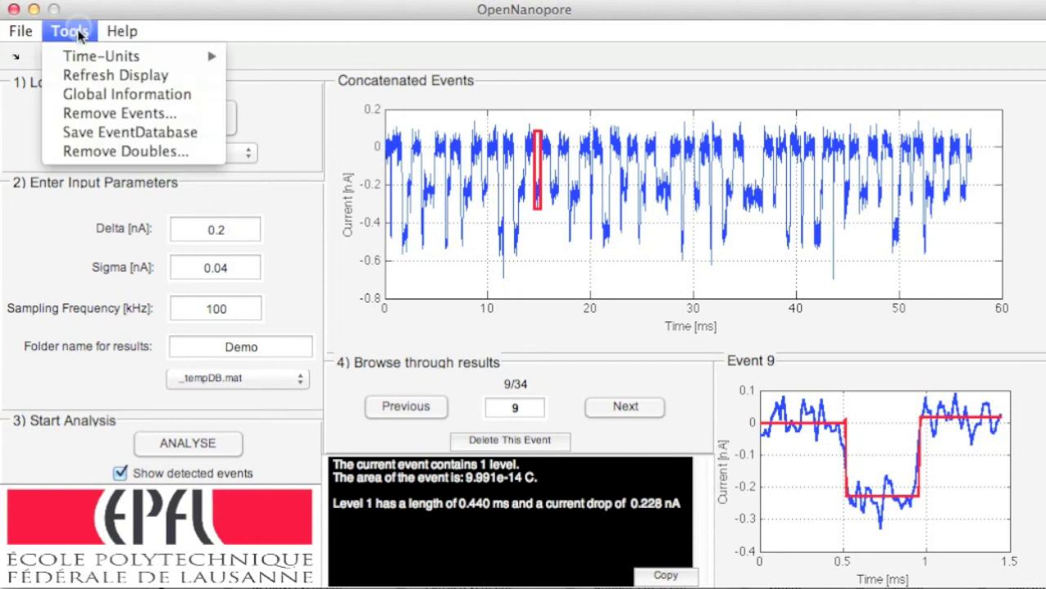
left_click(93, 135)
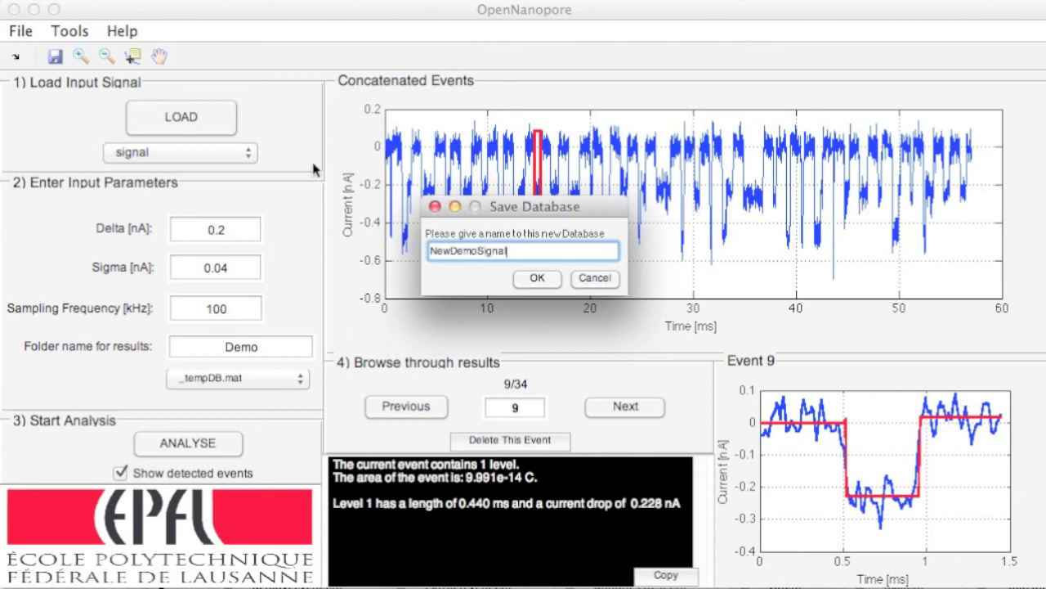
left_click(546, 280)
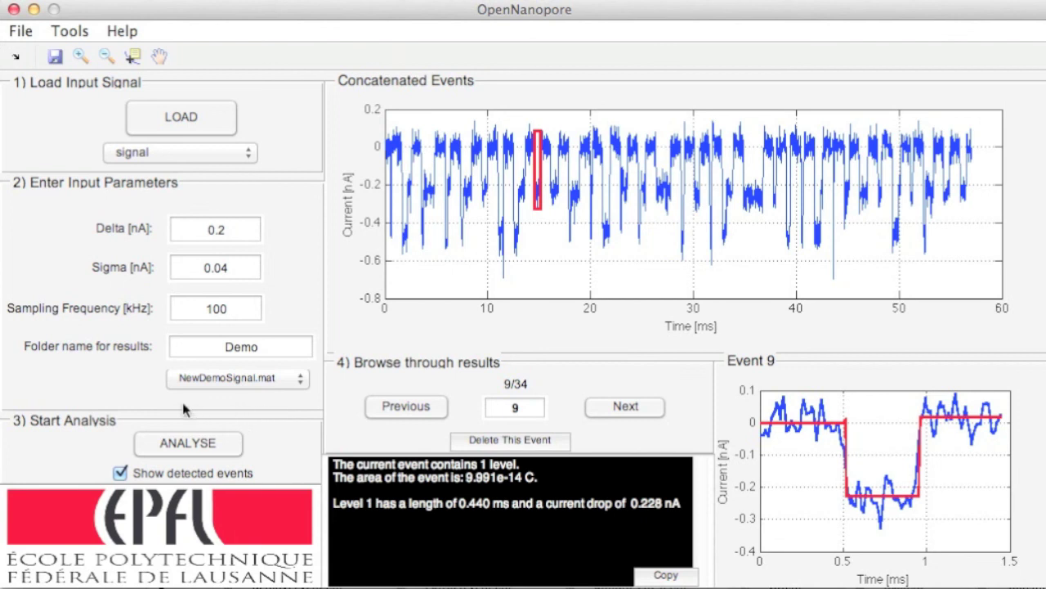
left_click(228, 380)
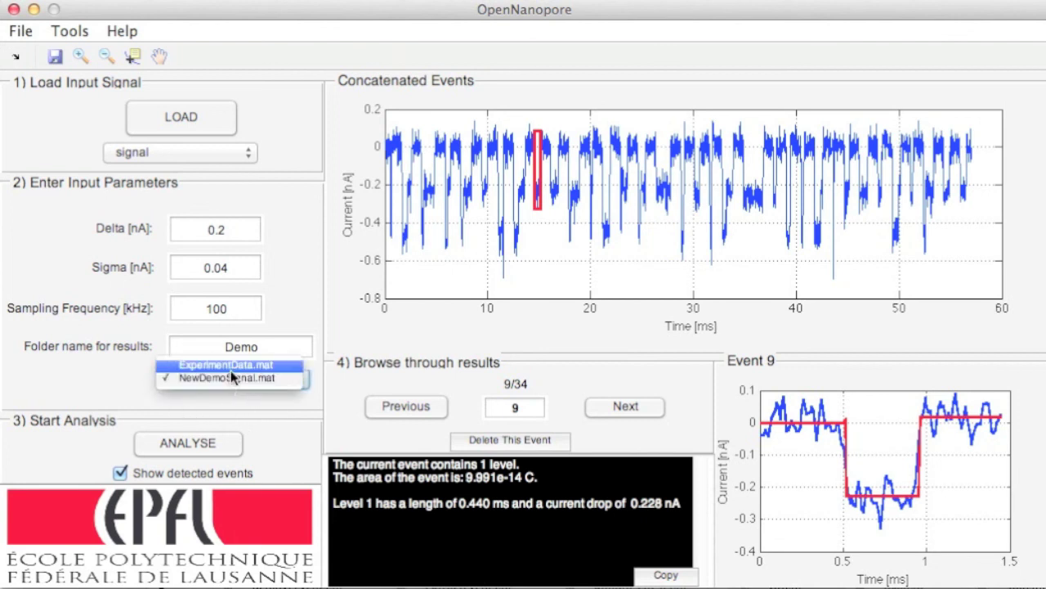
left_click(230, 368)
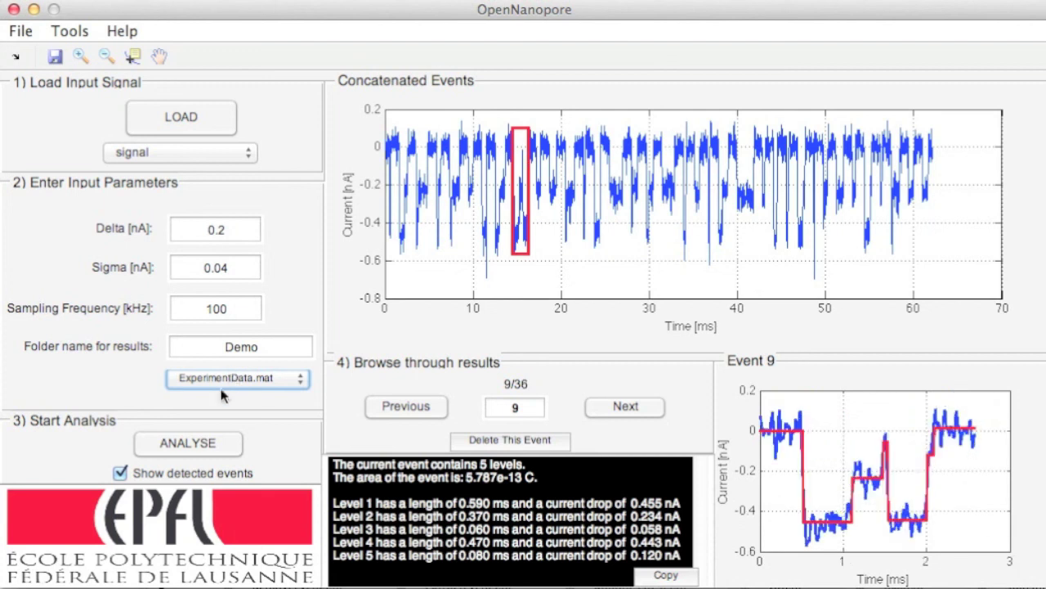
left_click(218, 385)
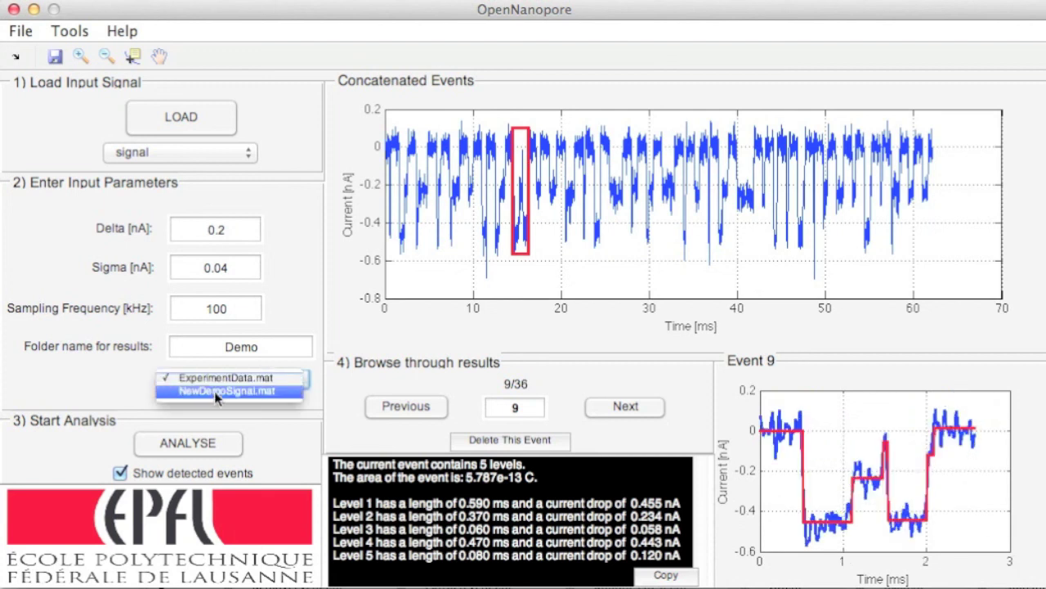
left_click(214, 392)
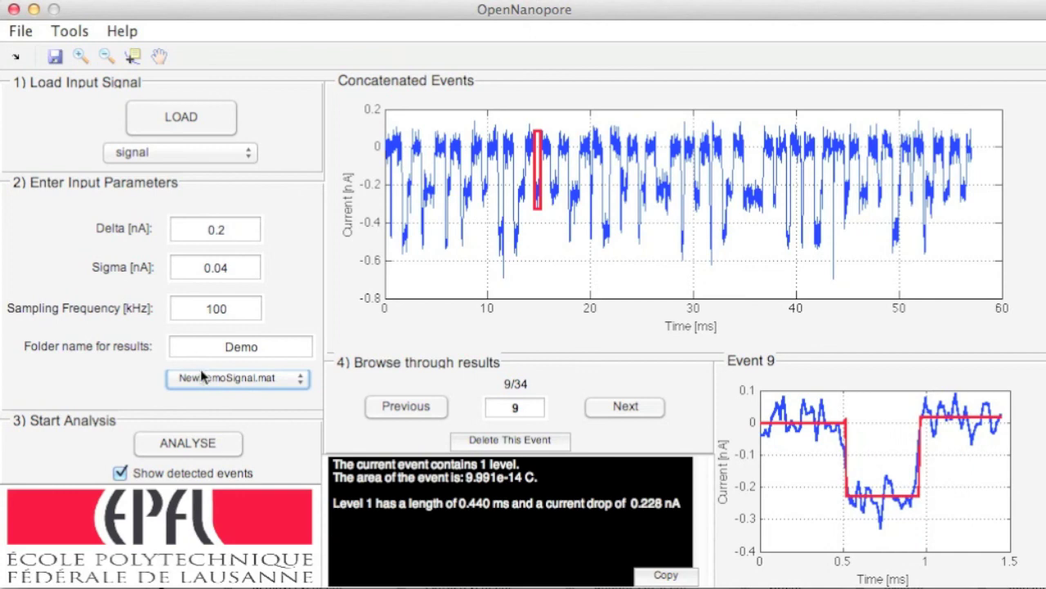